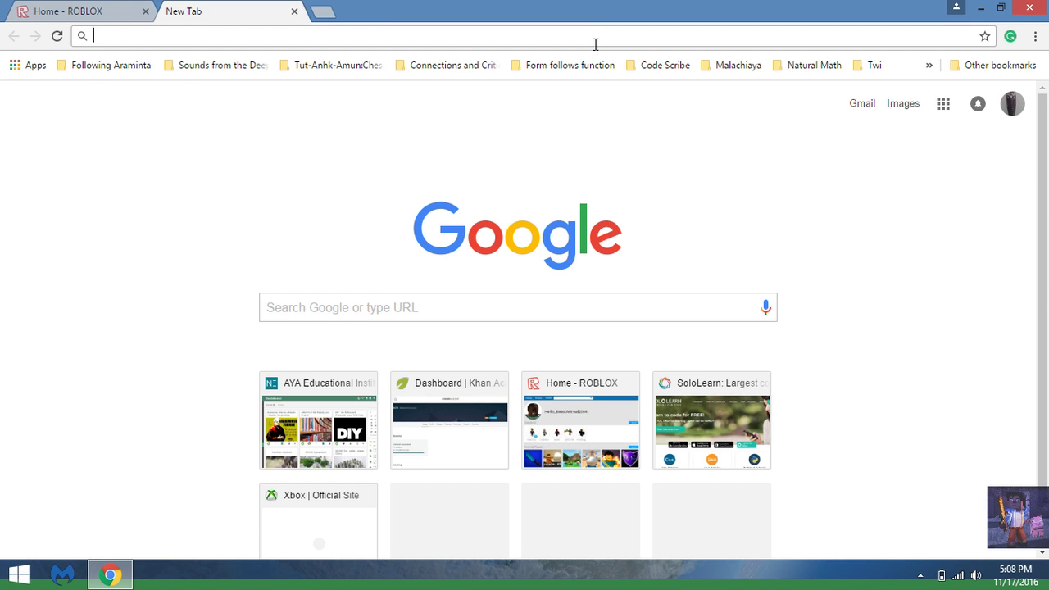
# Search the web for "teamspeak" and open the official TeamSpeak Downloads page
pyautogui.write('teamspeak')
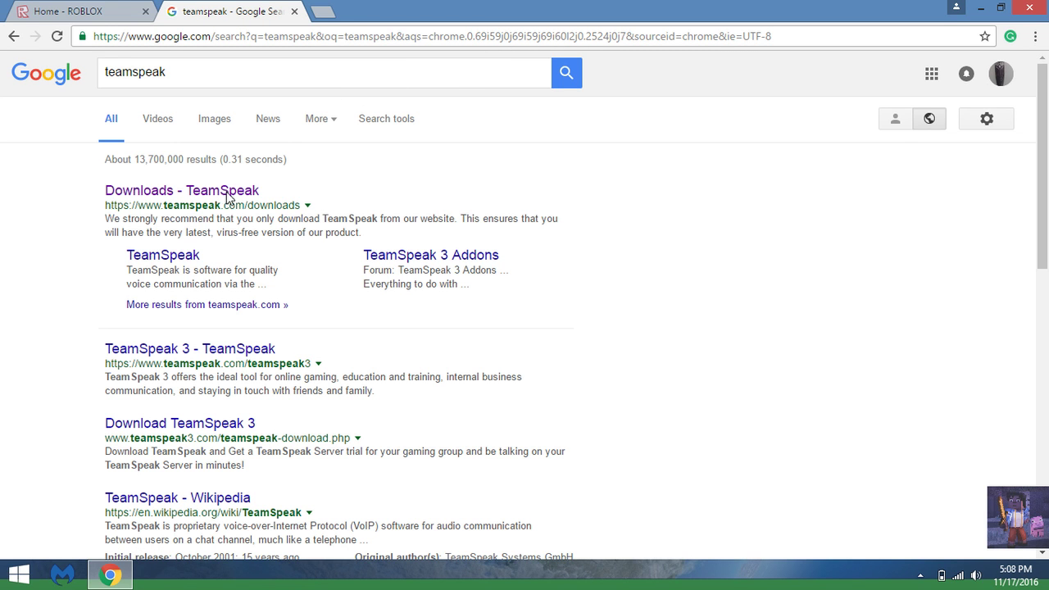
pyautogui.click(227, 195)
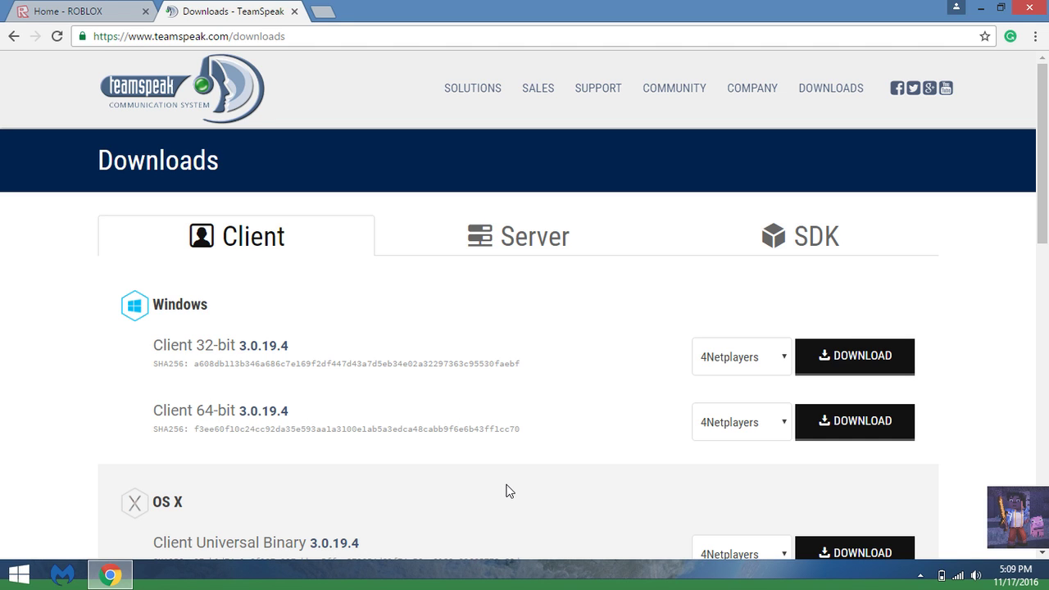
# Check the computer's system type in the Windows System information, and close that window
pyautogui.press('super+x')
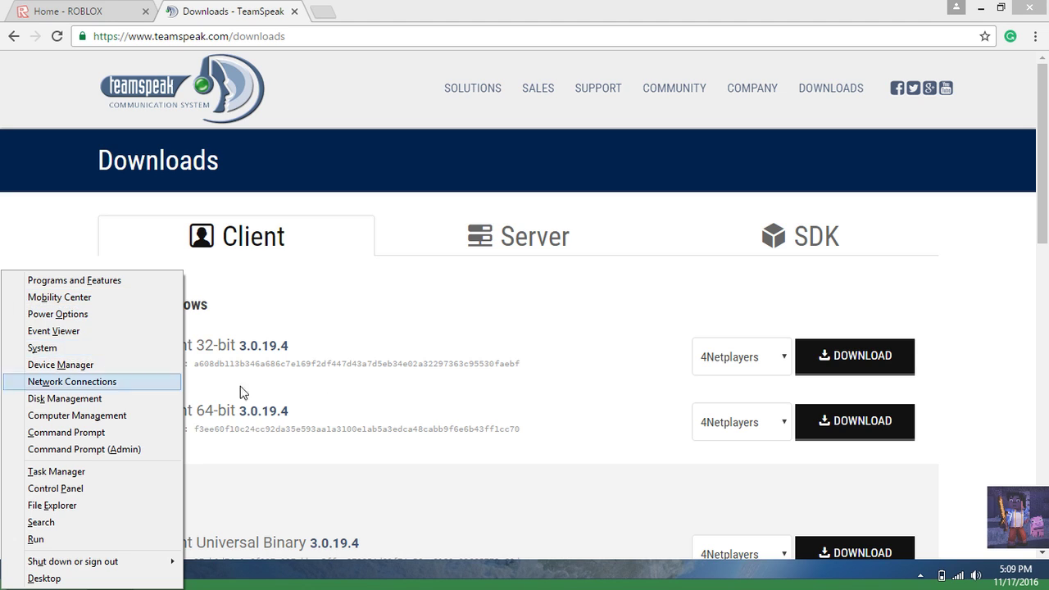
pyautogui.click(489, 572)
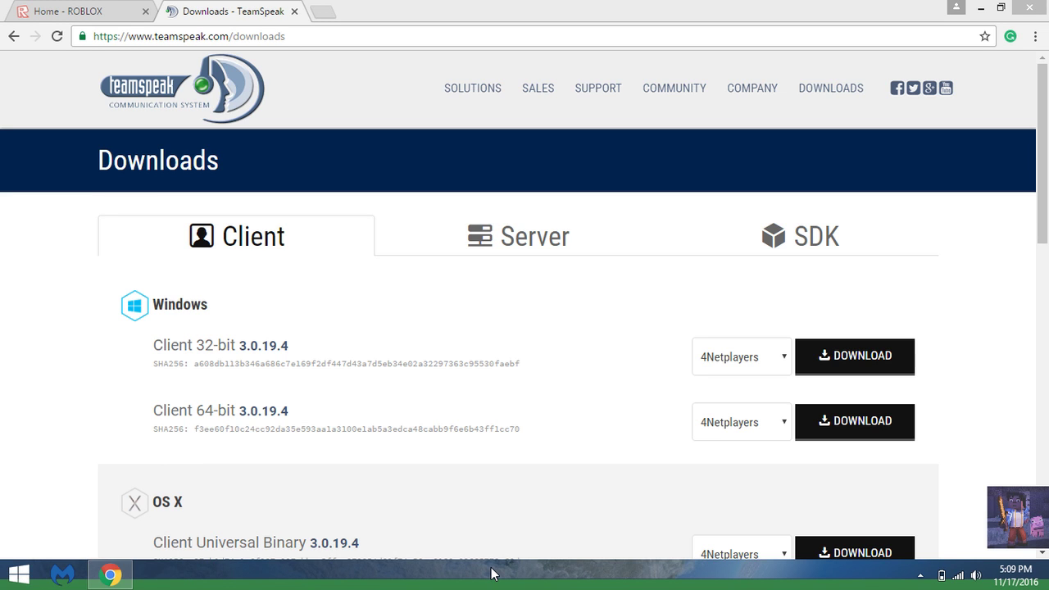
pyautogui.press('super+x')
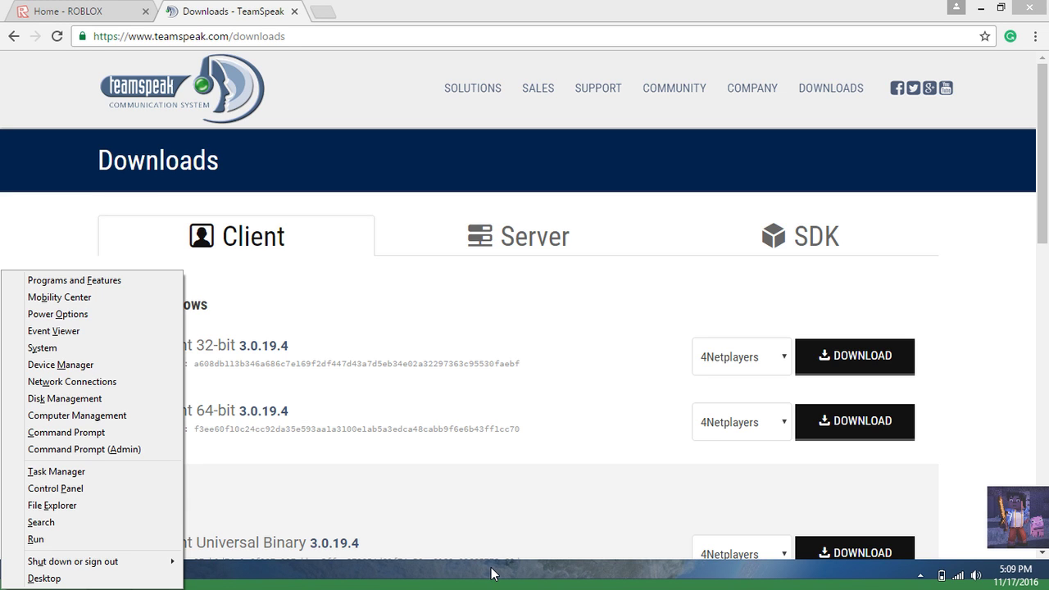
pyautogui.click(82, 346)
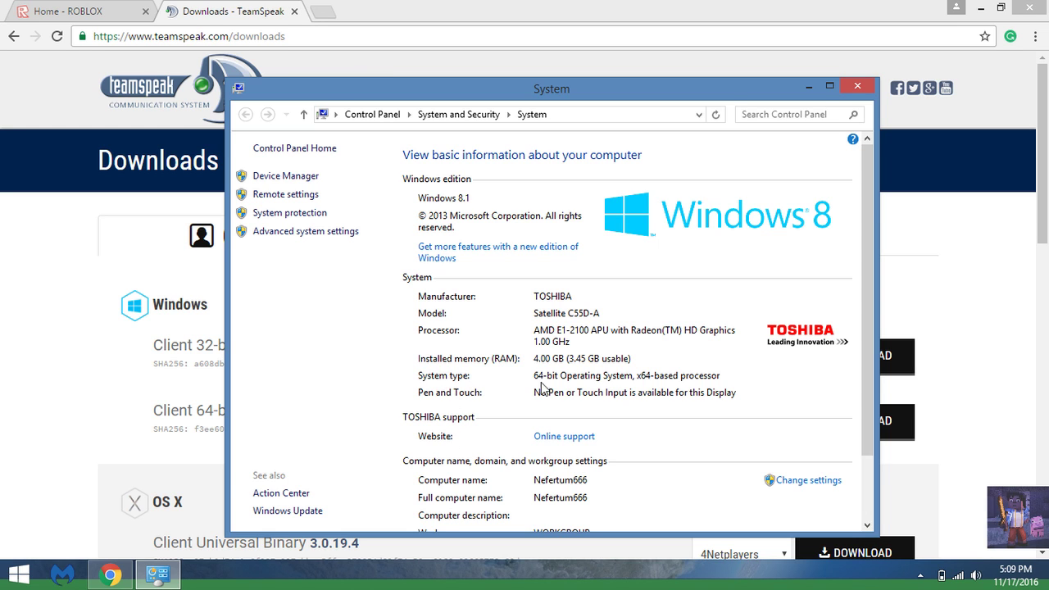
pyautogui.click(862, 83)
pyautogui.click(865, 81)
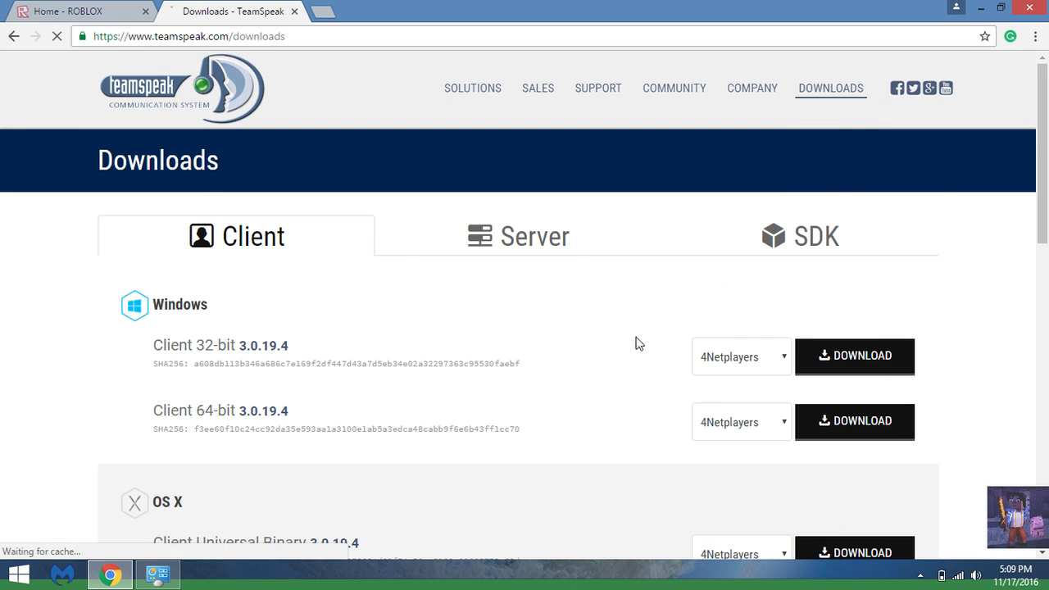
pyautogui.click(158, 574)
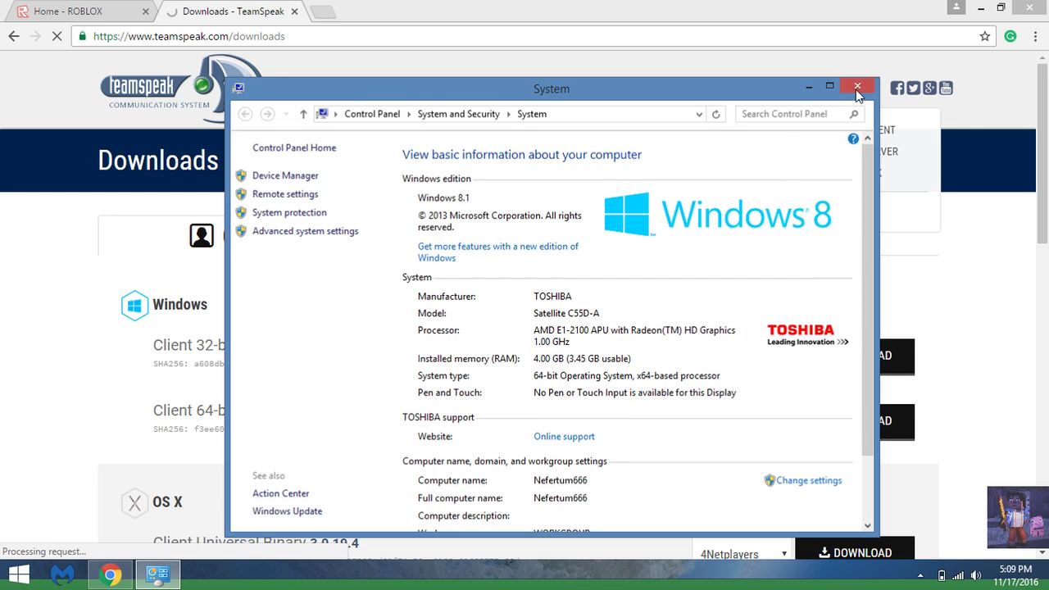
pyautogui.click(862, 92)
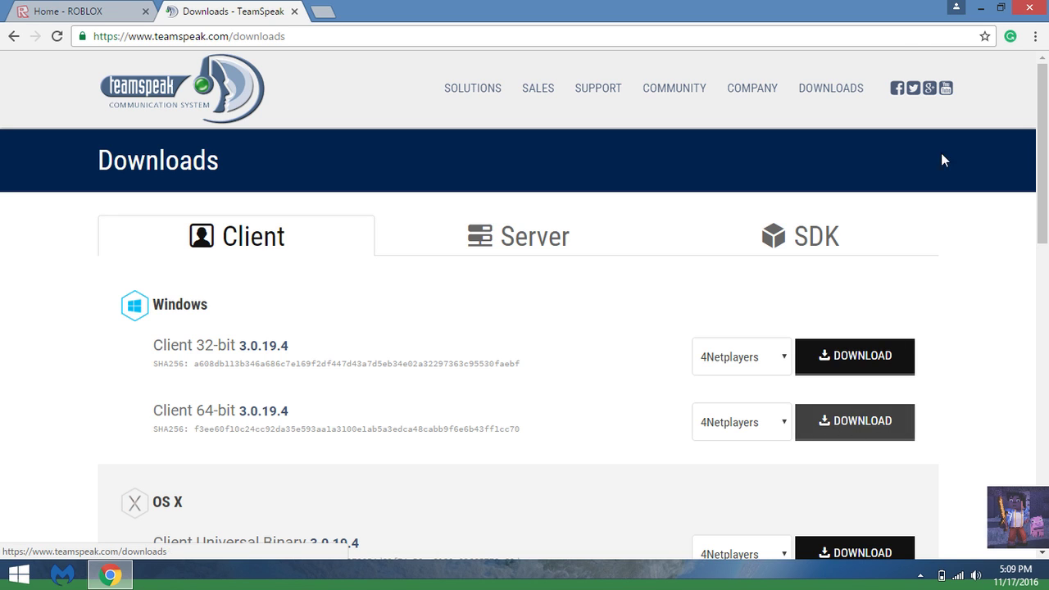
# Close the TeamSpeak downloads page and minimize the browser
pyautogui.click(294, 12)
pyautogui.click(980, 8)
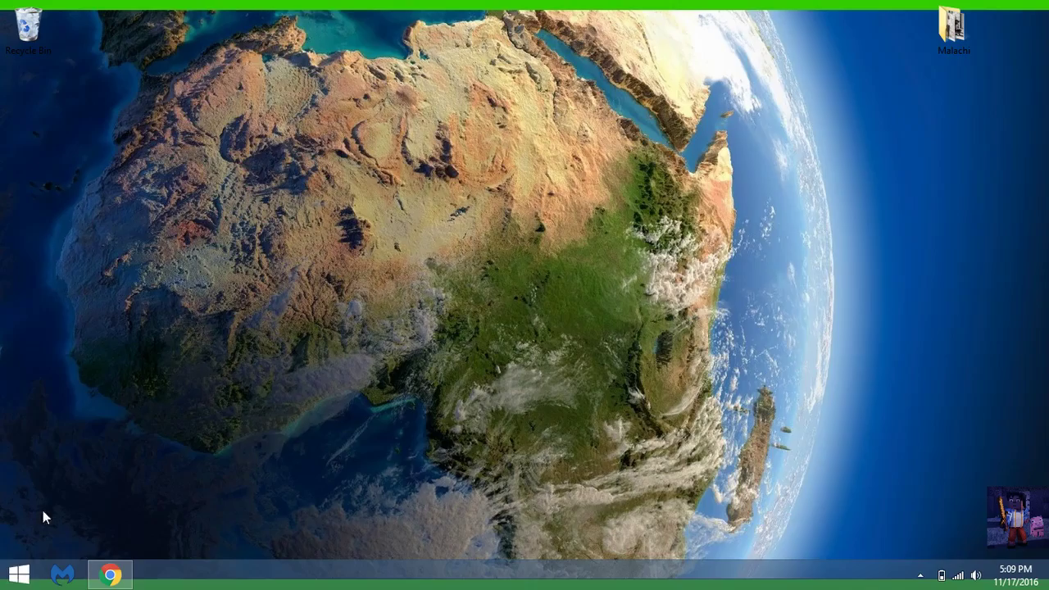
# Look through the list of all installed apps for TeamSpeak 3 Client and return to the Start screen
pyautogui.click(18, 573)
pyautogui.scroll(-5, 368, 403)
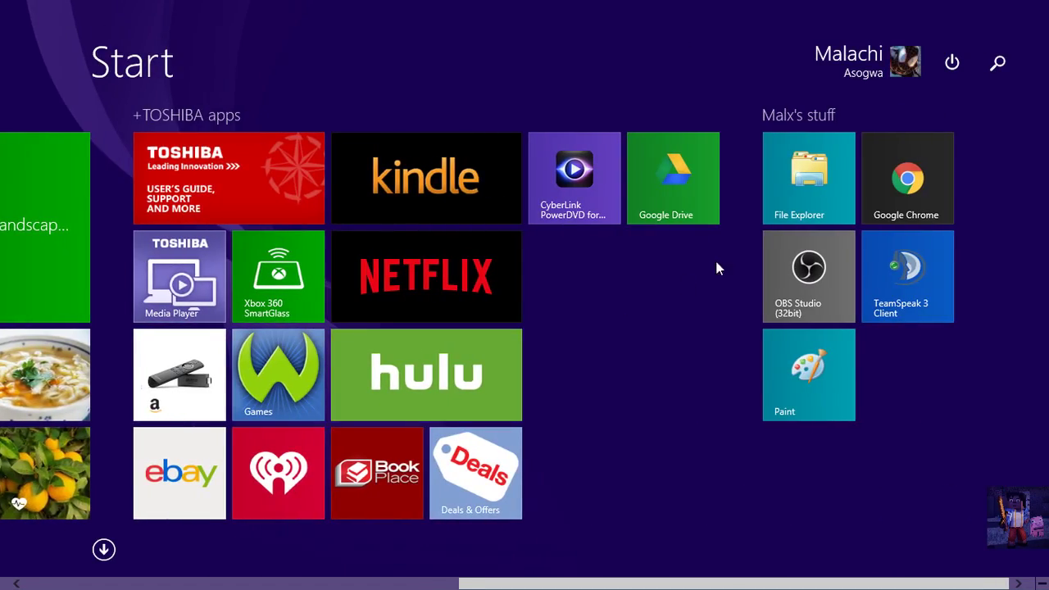
pyautogui.scroll(5, 714, 262)
pyautogui.click(103, 549)
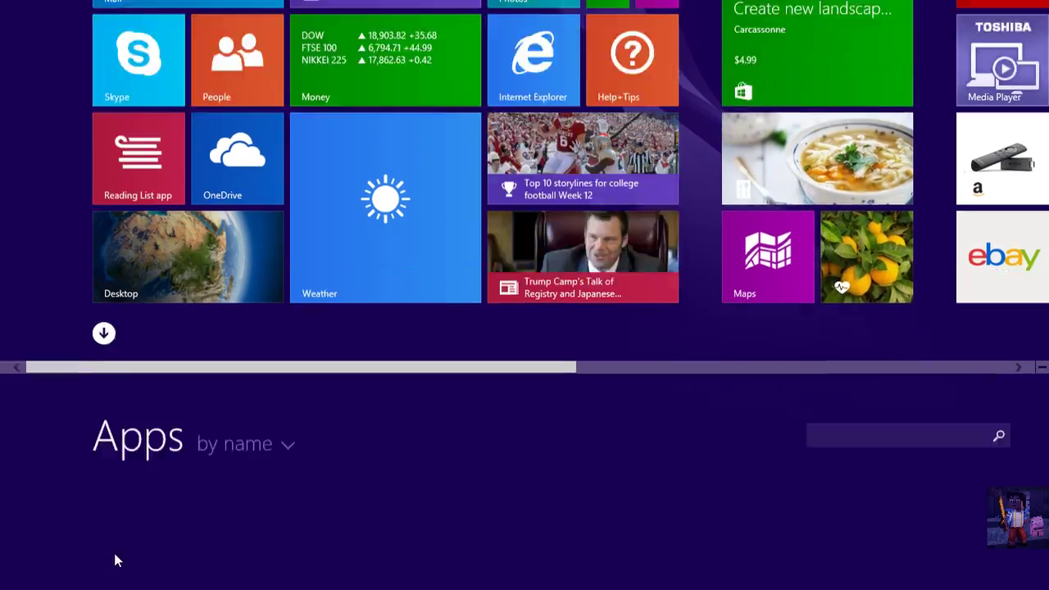
pyautogui.scroll(-15, 372, 393)
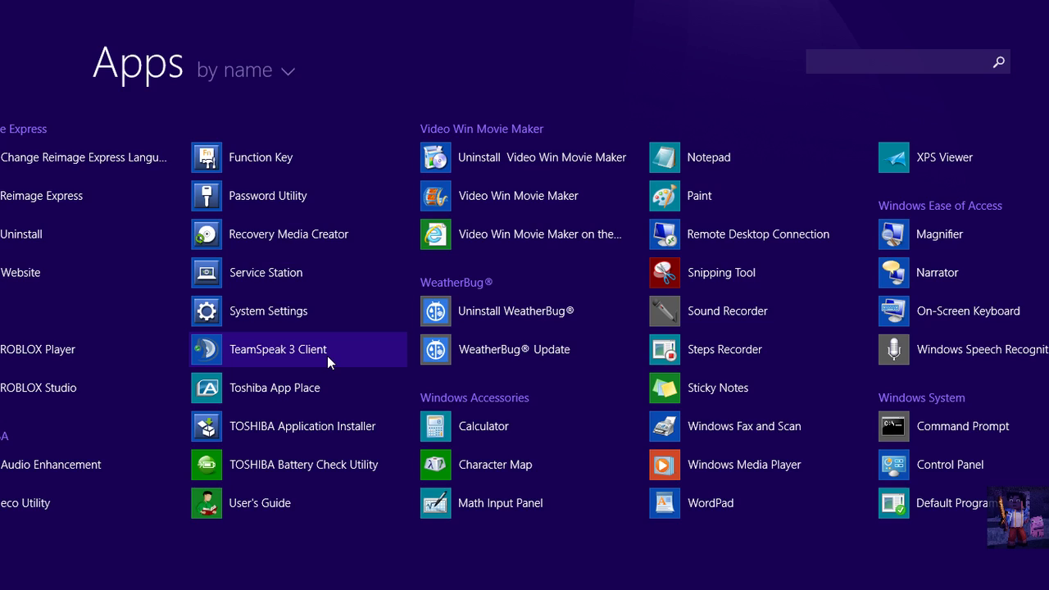
pyautogui.scroll(10, 266, 174)
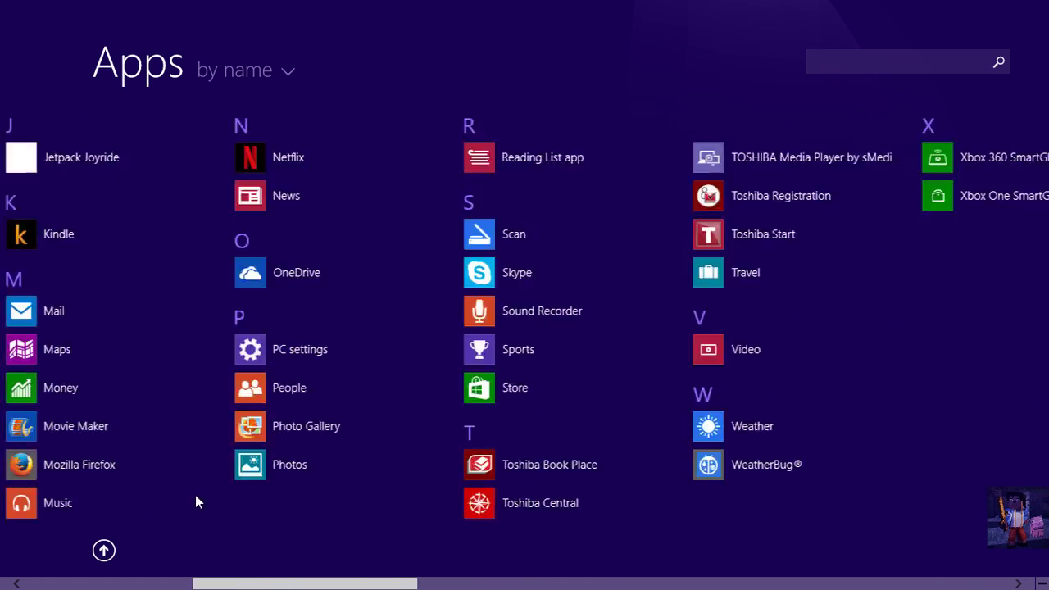
pyautogui.scroll(5, 197, 484)
pyautogui.click(105, 551)
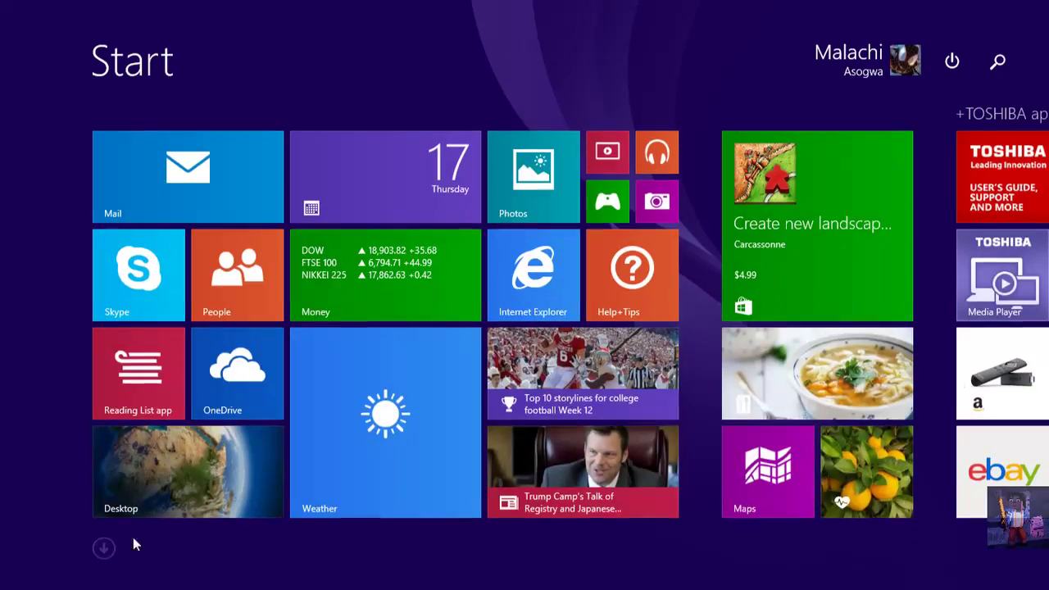
# View the available actions for TeamSpeak 3 Client in the list of all apps, and go back to the Start screen
pyautogui.scroll(-5, 573, 354)
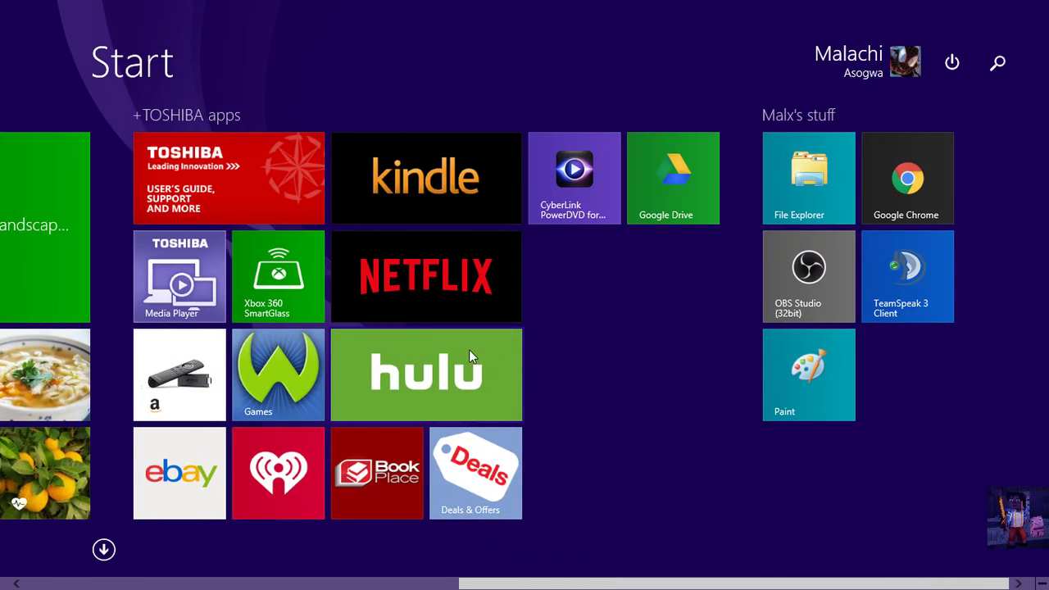
pyautogui.scroll(5, 354, 425)
pyautogui.click(105, 551)
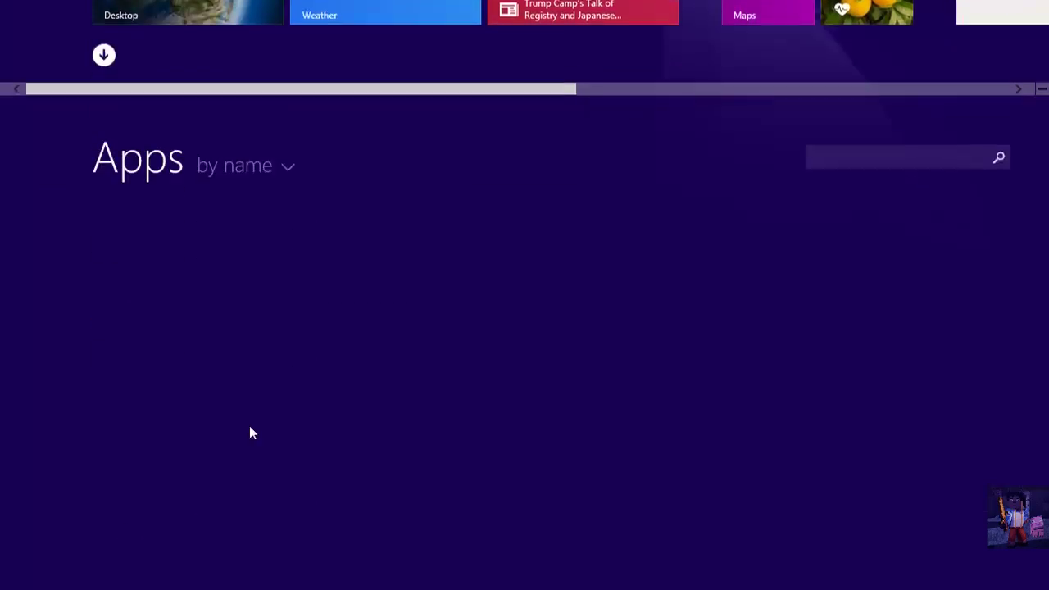
pyautogui.scroll(-10, 500, 307)
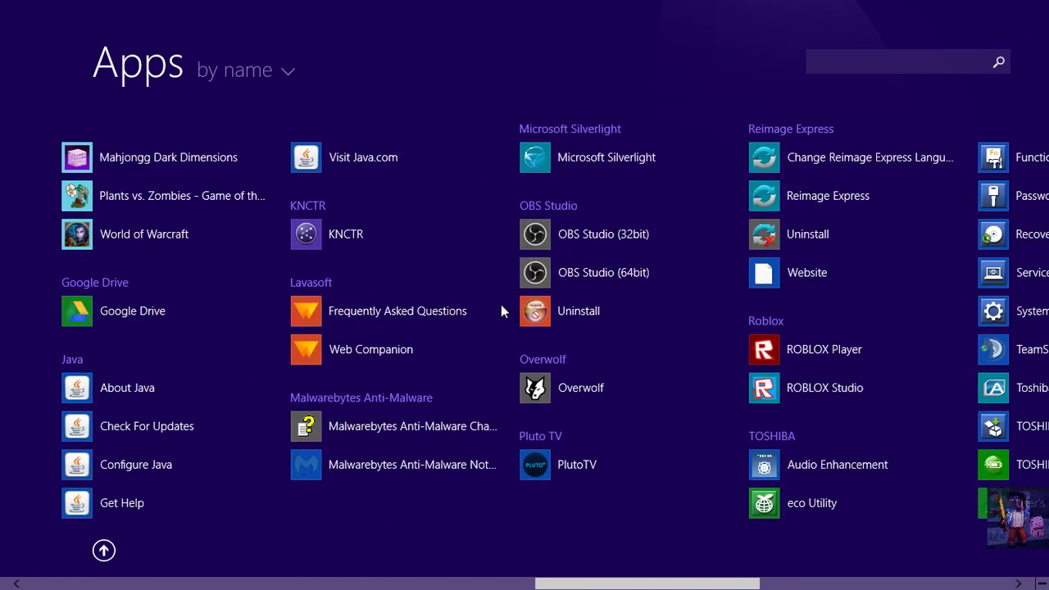
pyautogui.scroll(-4, 500, 309)
pyautogui.rightClick(433, 349)
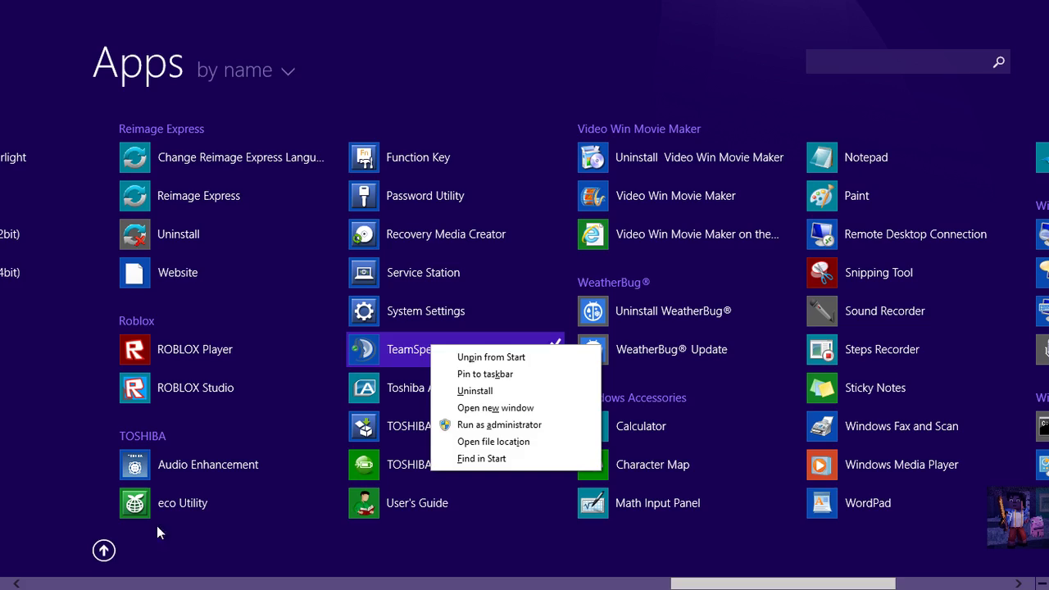
pyautogui.click(101, 551)
pyautogui.click(103, 548)
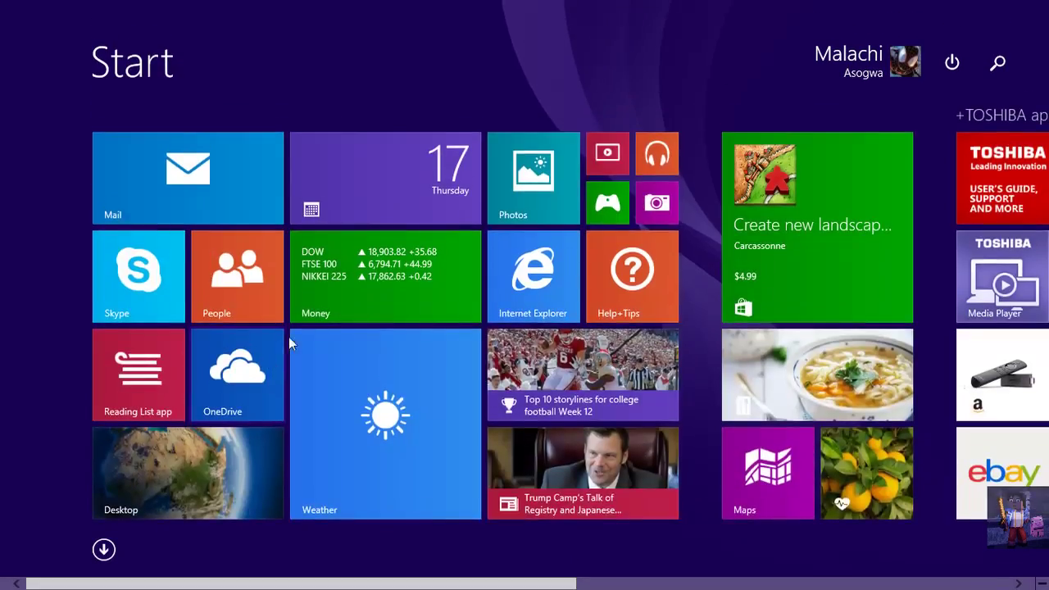
# Launch TeamSpeak 3 Client from the Malx's stuff group on the Start screen
pyautogui.scroll(-5, 288, 339)
pyautogui.click(916, 279)
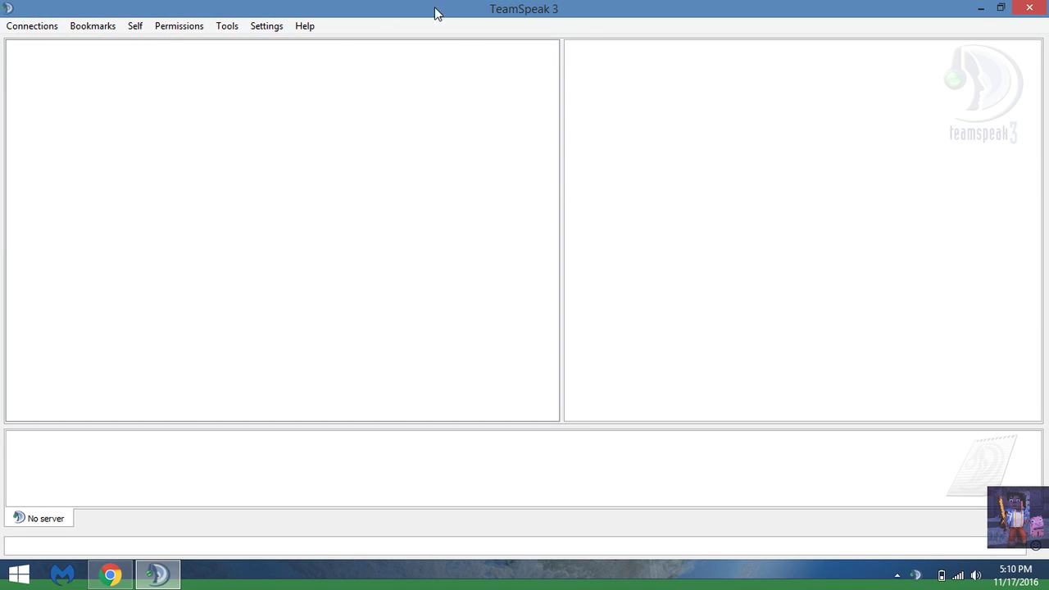
# Show the Toolbar, Server Tabs, Status Bar and Master Volume in the TeamSpeak window
pyautogui.rightClick(466, 28)
pyautogui.click(537, 33)
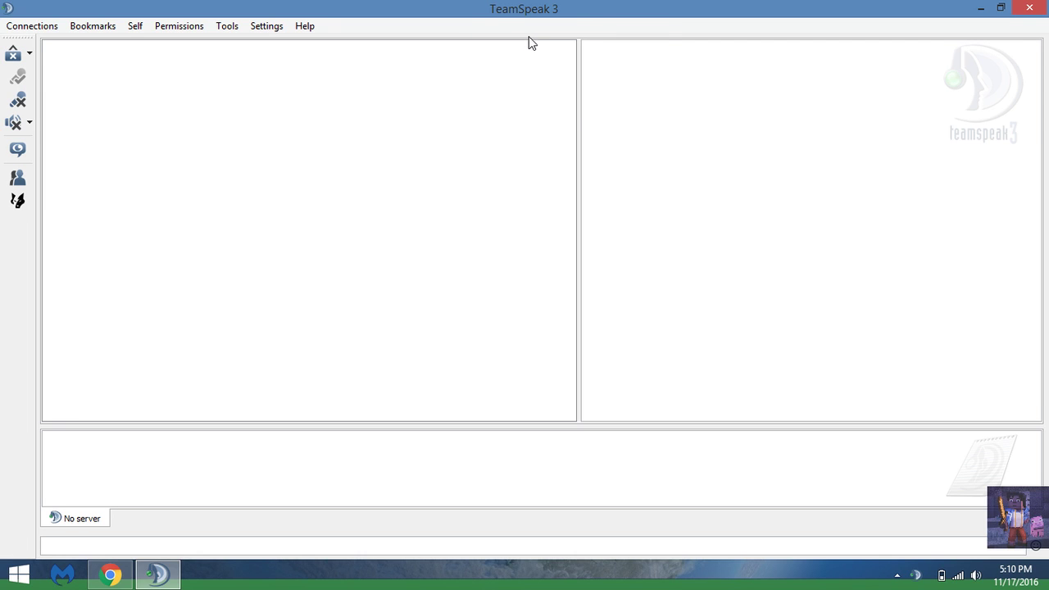
pyautogui.rightClick(546, 26)
pyautogui.click(574, 52)
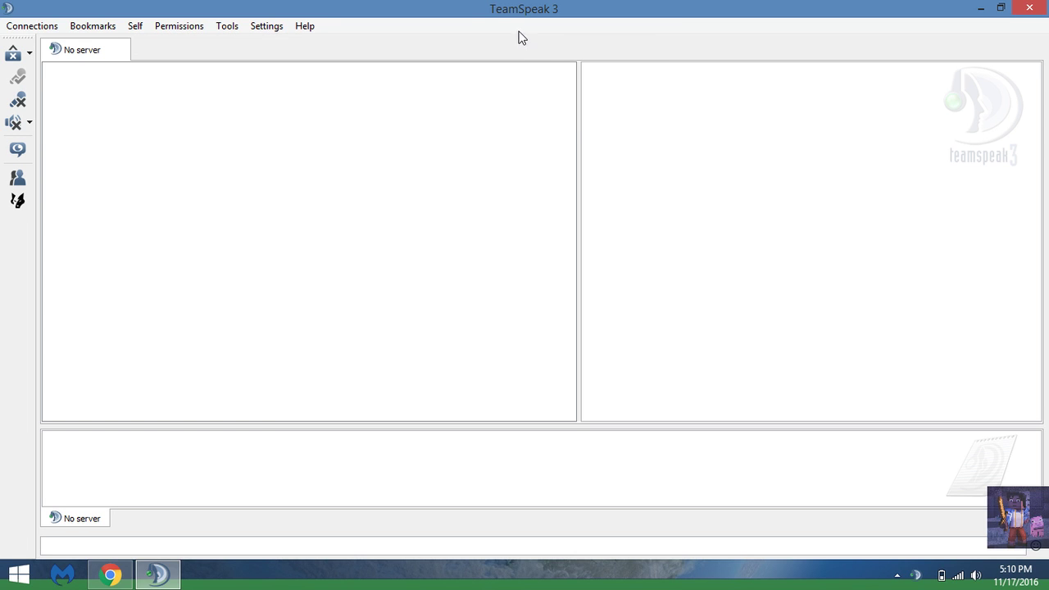
pyautogui.rightClick(518, 33)
pyautogui.click(568, 77)
pyautogui.rightClick(547, 48)
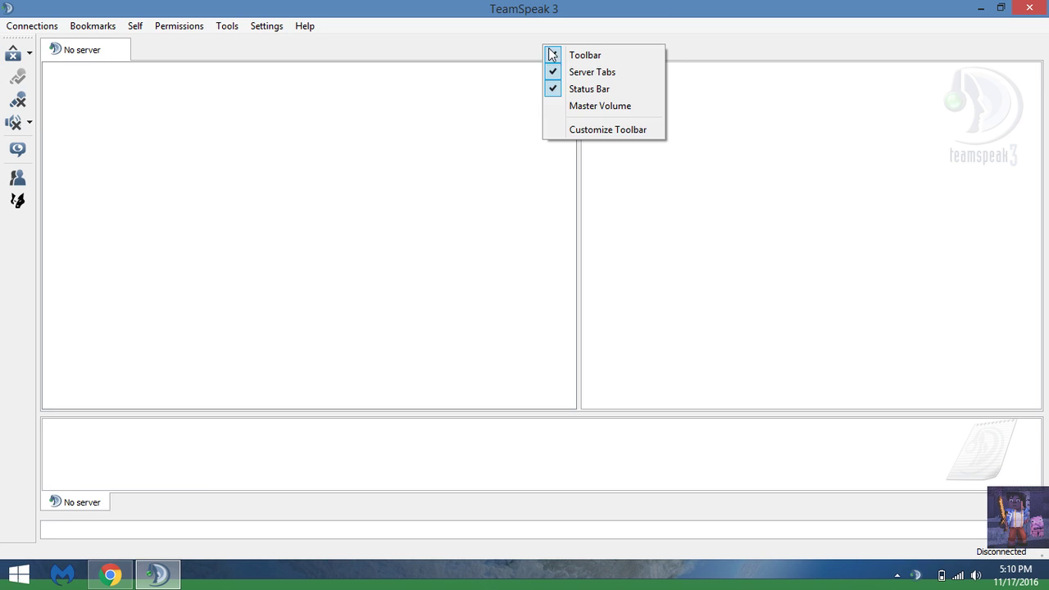
pyautogui.click(596, 106)
pyautogui.moveTo(1044, 560)
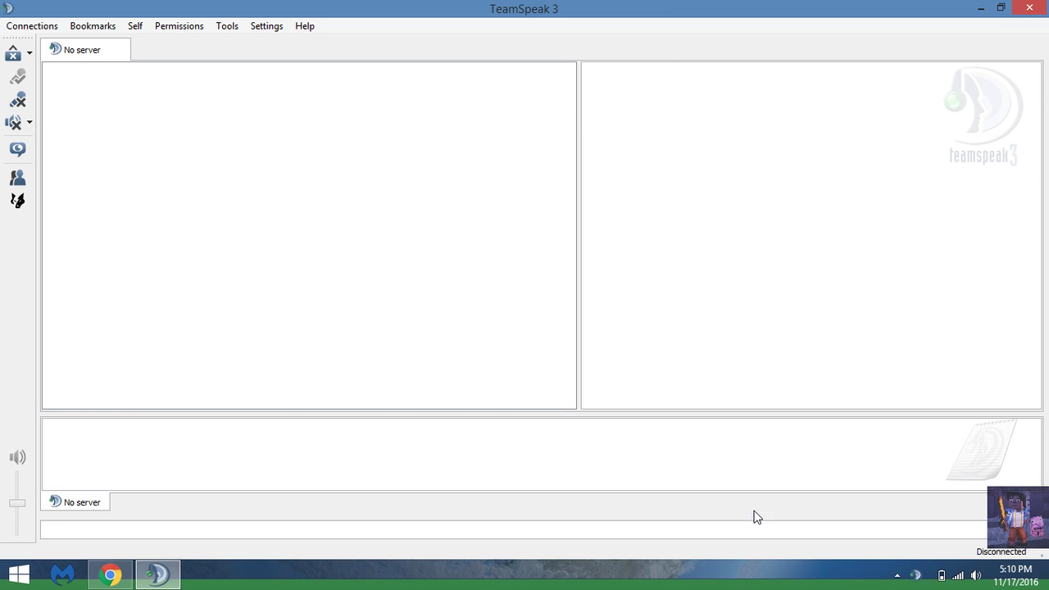
# Open the server list and filter it to servers whose name starts with "Blade link"
pyautogui.click(31, 26)
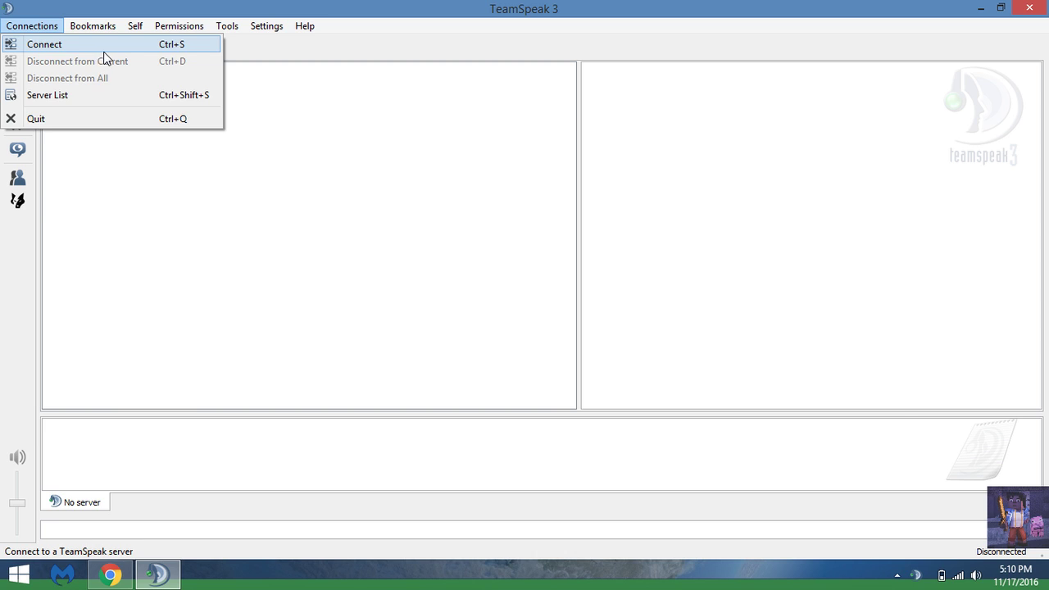
pyautogui.click(95, 95)
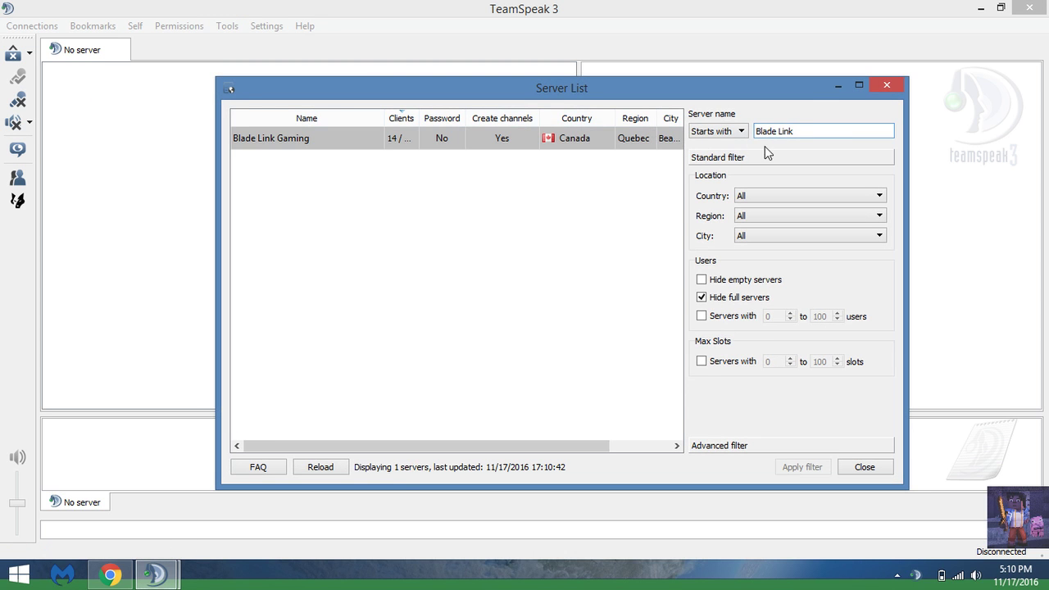
pyautogui.moveTo(816, 133); pyautogui.dragTo(689, 157)
pyautogui.press('BackSpace')
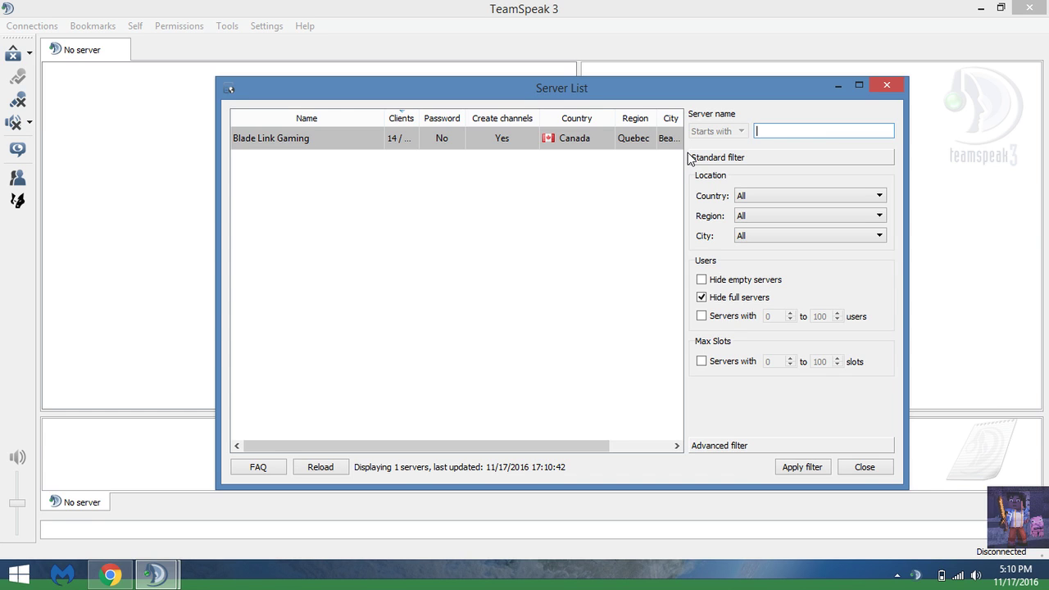
pyautogui.write('Blade link')
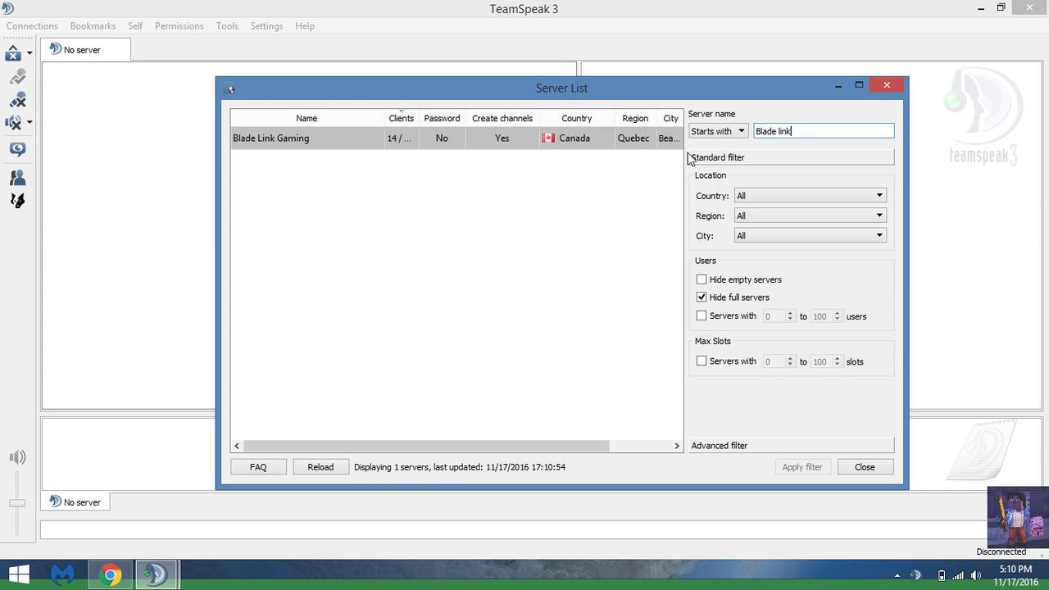
# Connect to the Blade Link Gaming server and close the server list
pyautogui.doubleClick(512, 141)
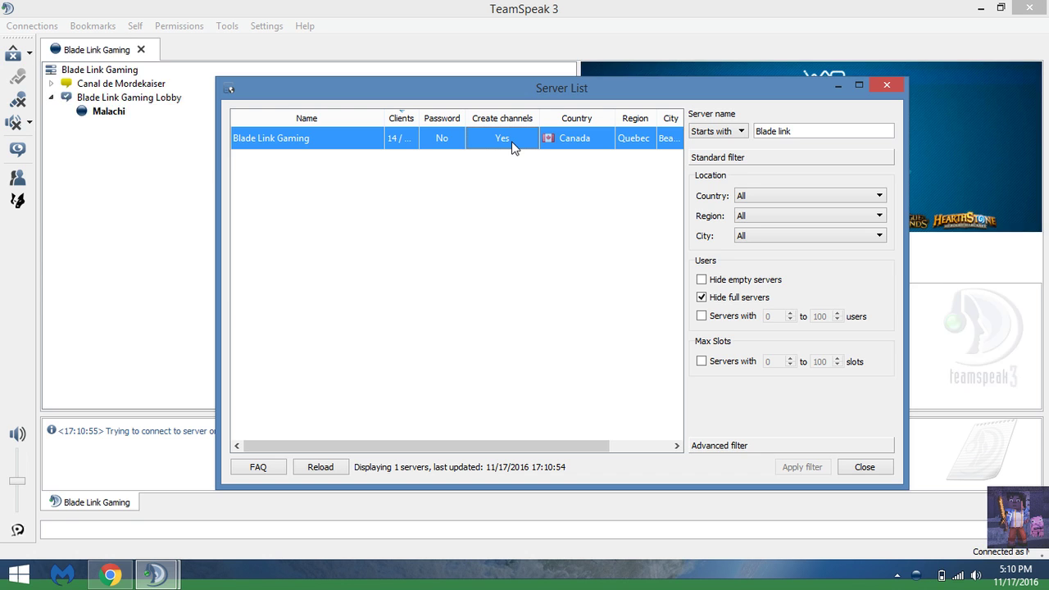
pyautogui.click(885, 87)
# Change your own nickname in the Blade Link Gaming Lobby to Beast
pyautogui.rightClick(215, 393)
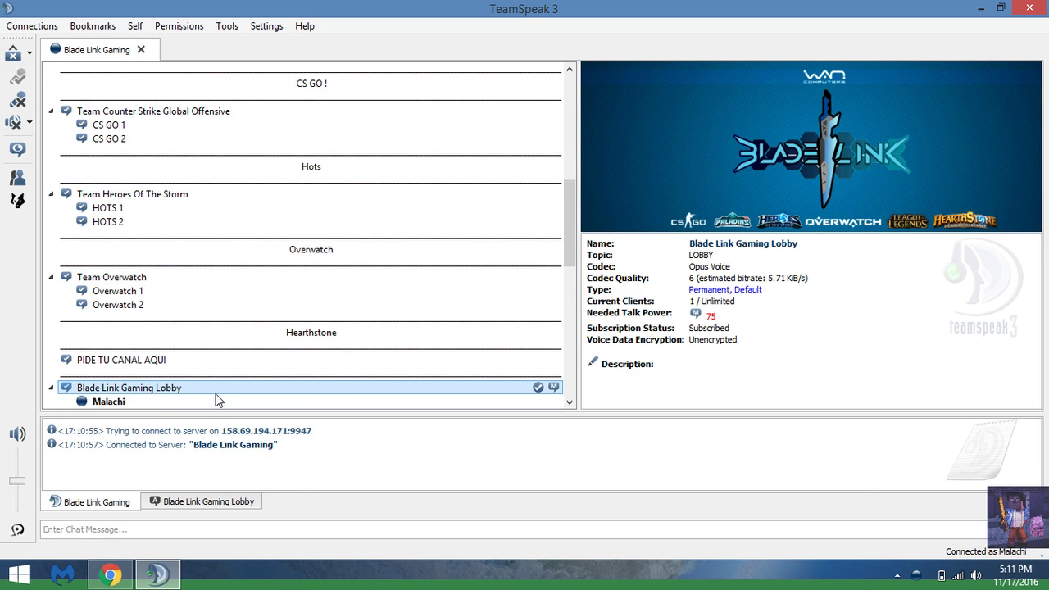
pyautogui.rightClick(196, 402)
pyautogui.click(253, 210)
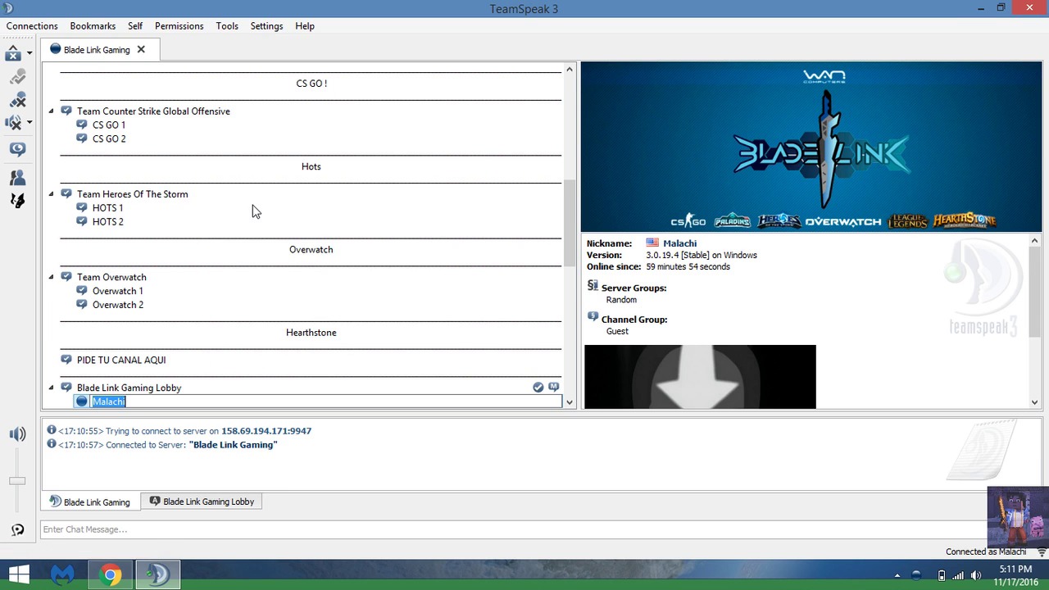
pyautogui.press('BackSpace')
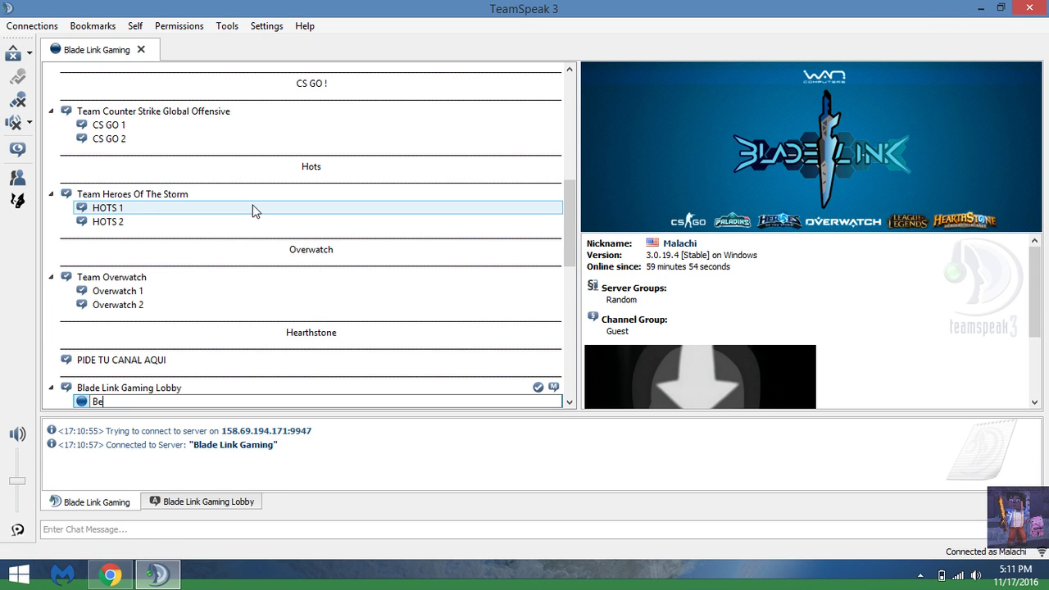
pyautogui.press('Return')
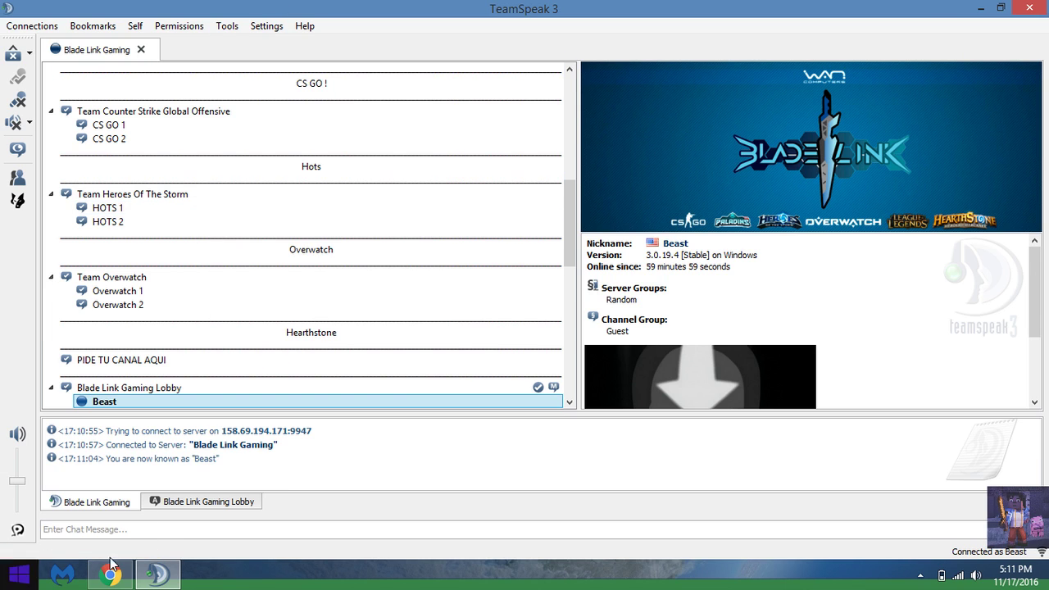
# Open the application options and go from the general Application settings to the Capture settings of the Default profile
pyautogui.click(268, 30)
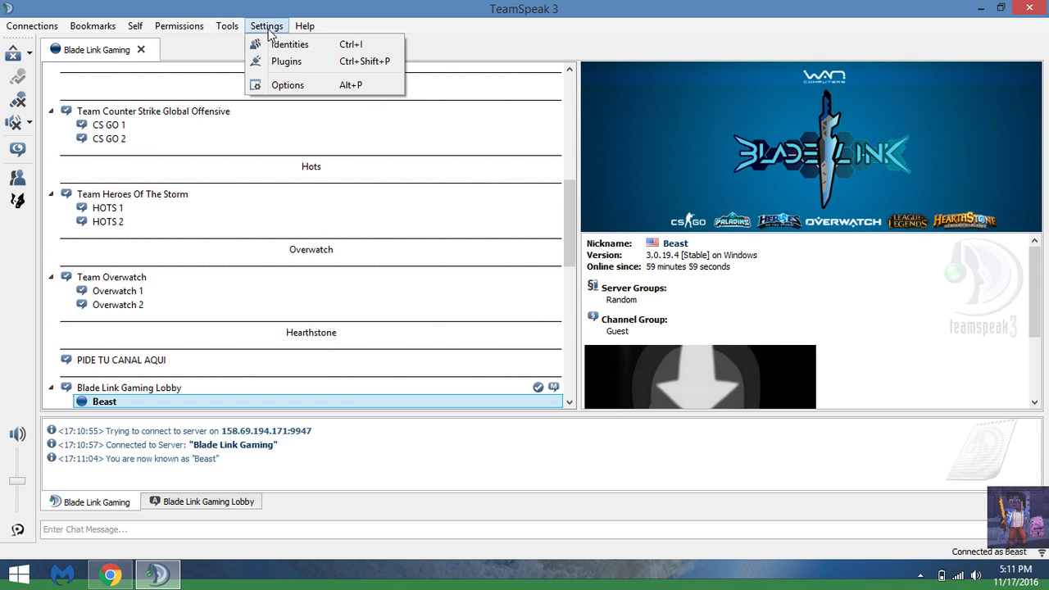
pyautogui.click(318, 86)
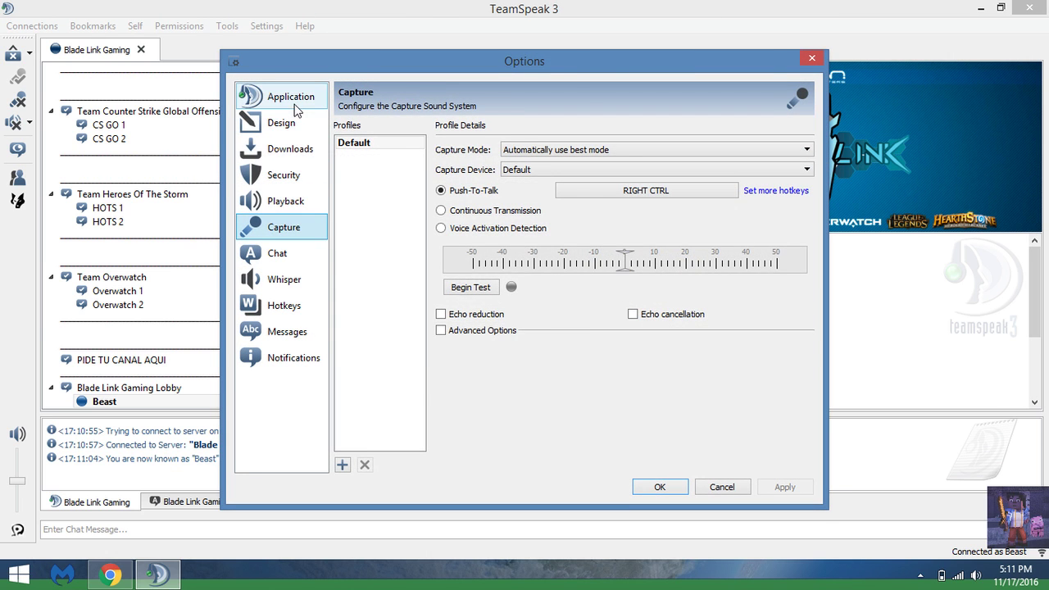
pyautogui.click(292, 105)
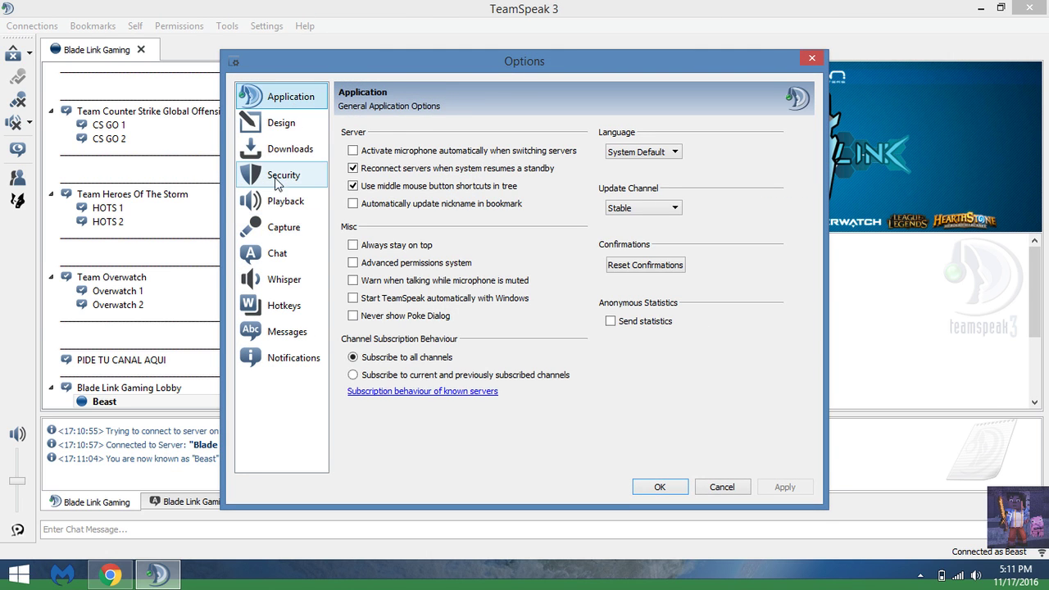
pyautogui.click(283, 231)
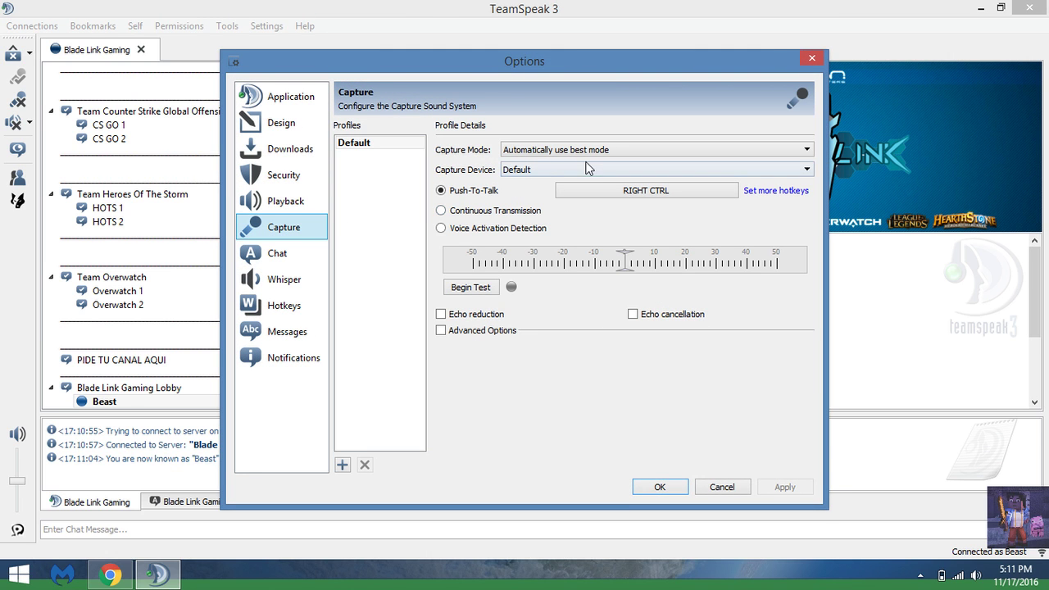
# Reassign the push-to-talk hotkey to Right Alt and set it back to Right Ctrl
pyautogui.click(625, 192)
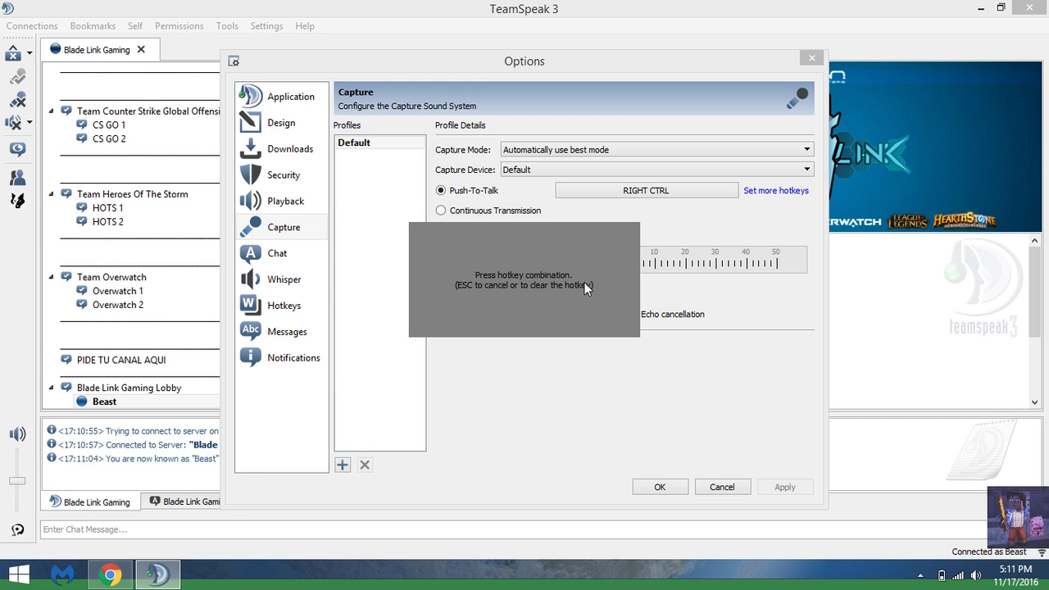
pyautogui.press('Alt_R')
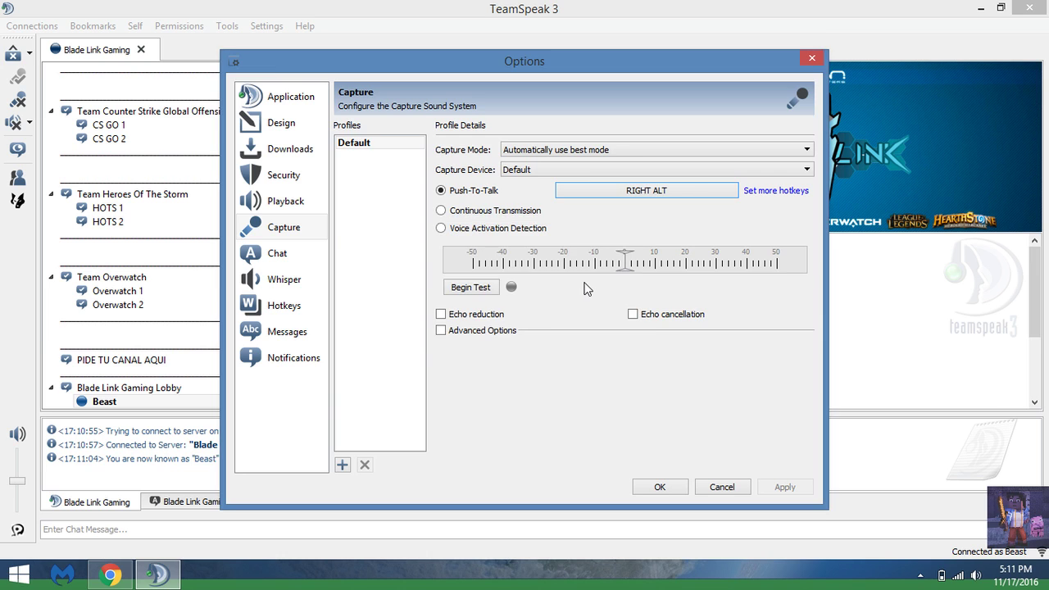
pyautogui.click(665, 203)
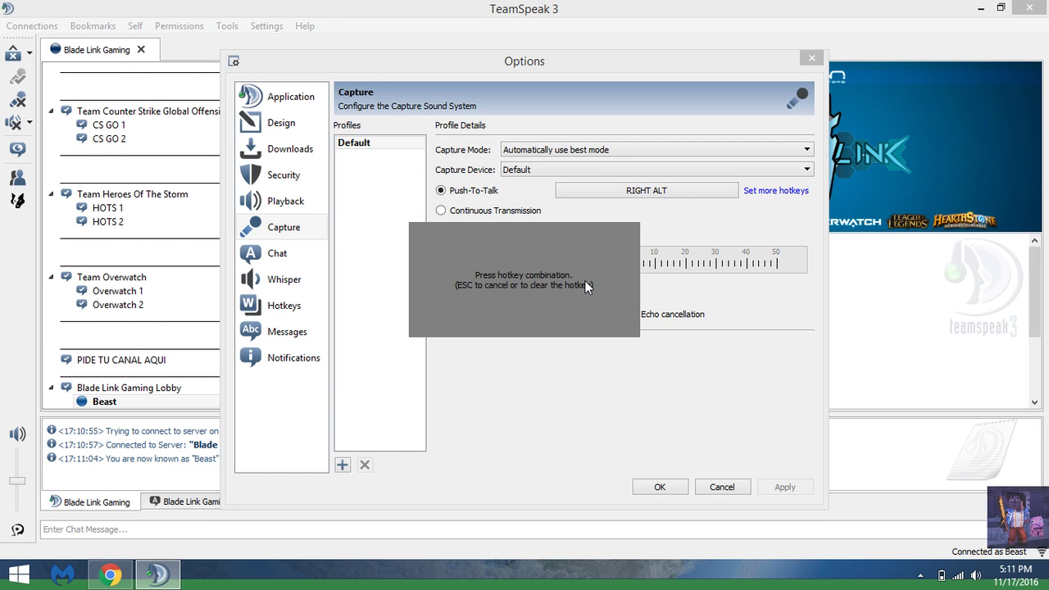
pyautogui.press('Control_R')
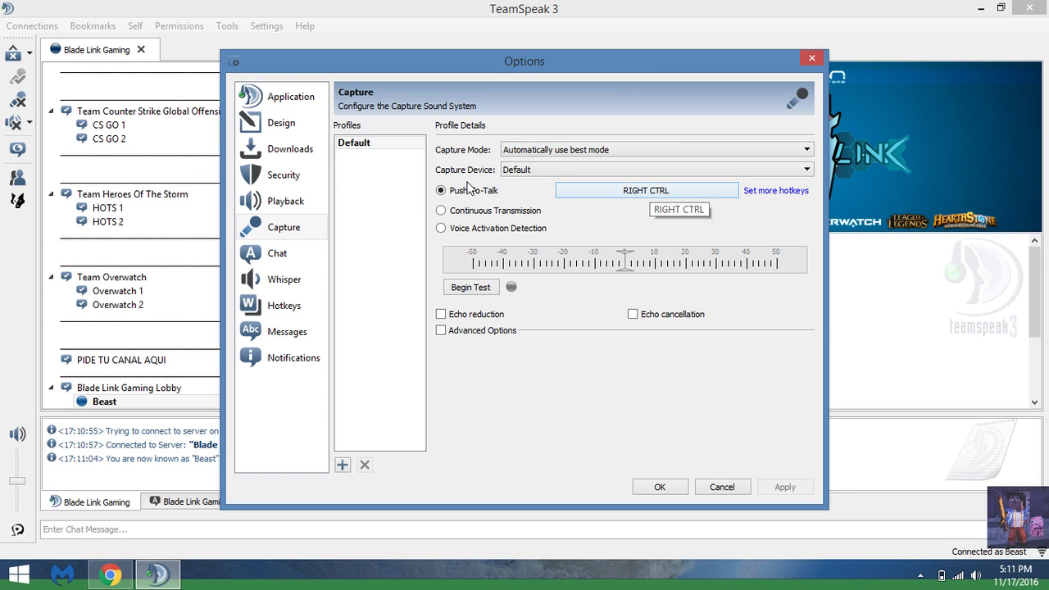
# Start a microphone test in the Capture settings with push-to-talk selected, and accept the options
pyautogui.moveTo(450, 190)
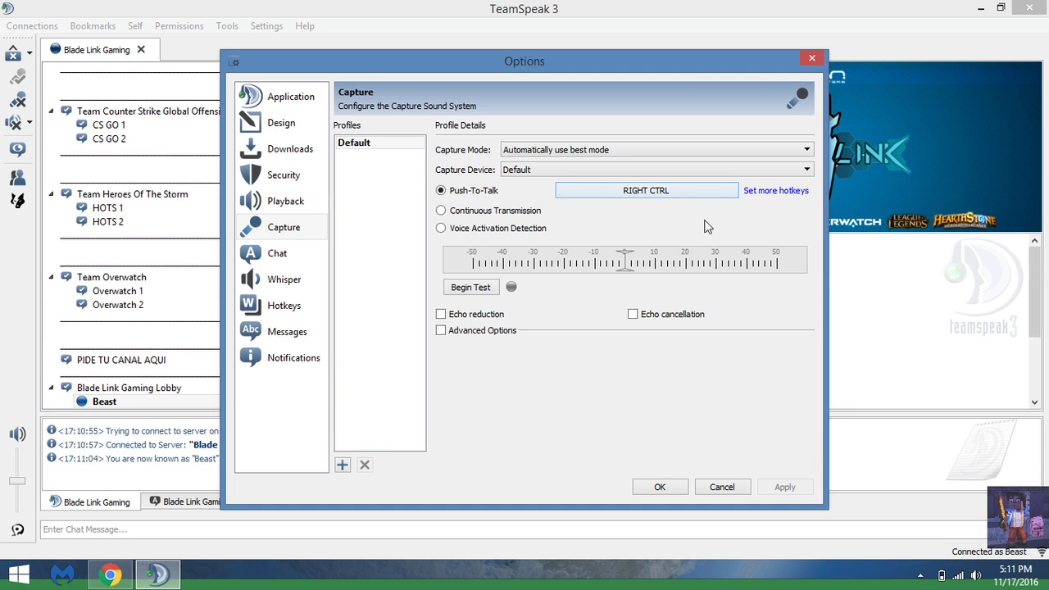
pyautogui.click(469, 289)
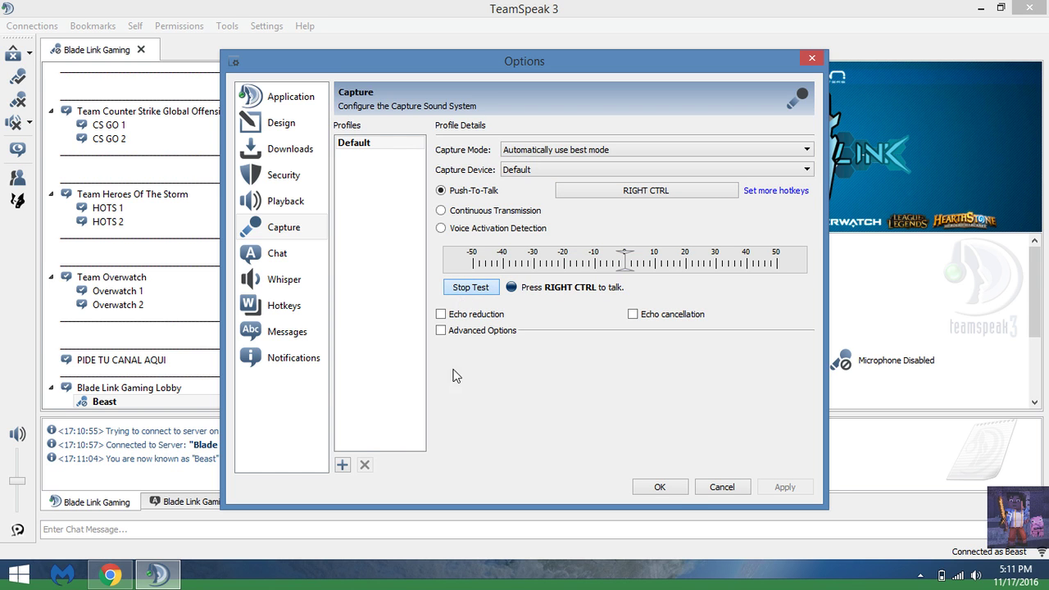
pyautogui.press('Tab')
pyautogui.click(670, 491)
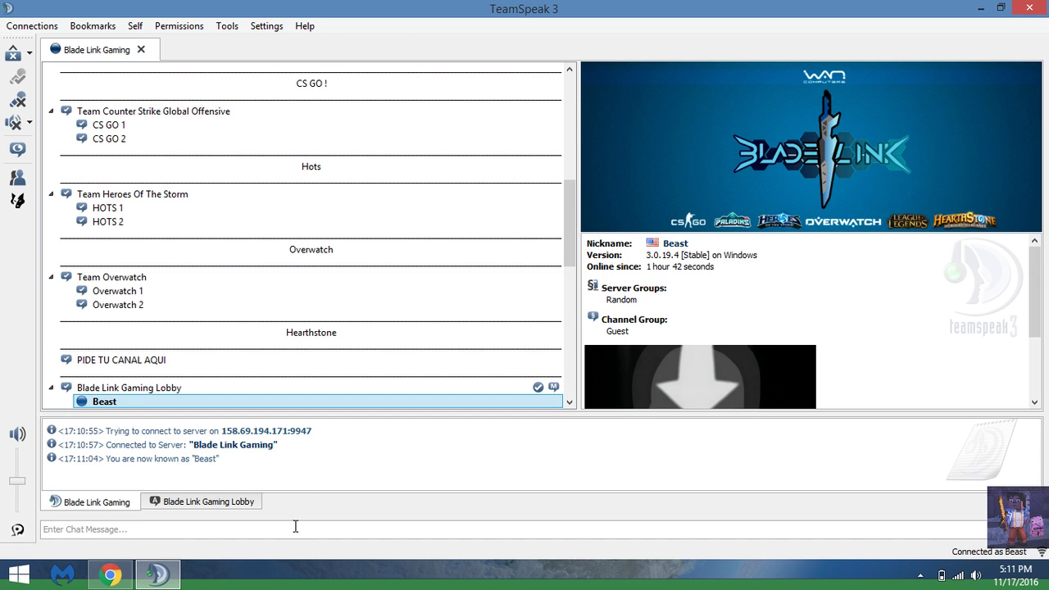
pyautogui.click(266, 26)
pyautogui.press('Escape')
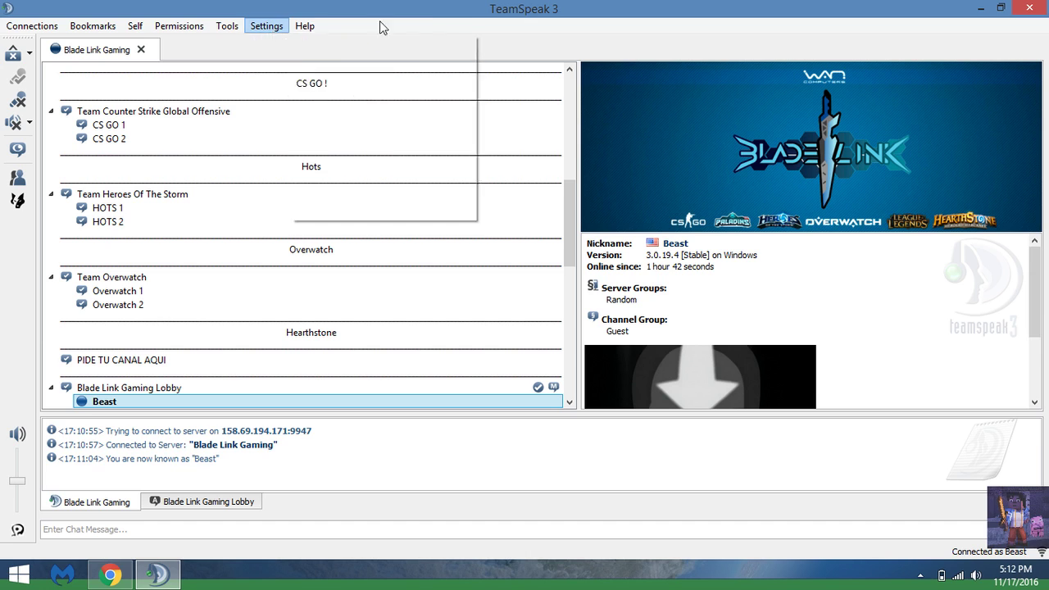